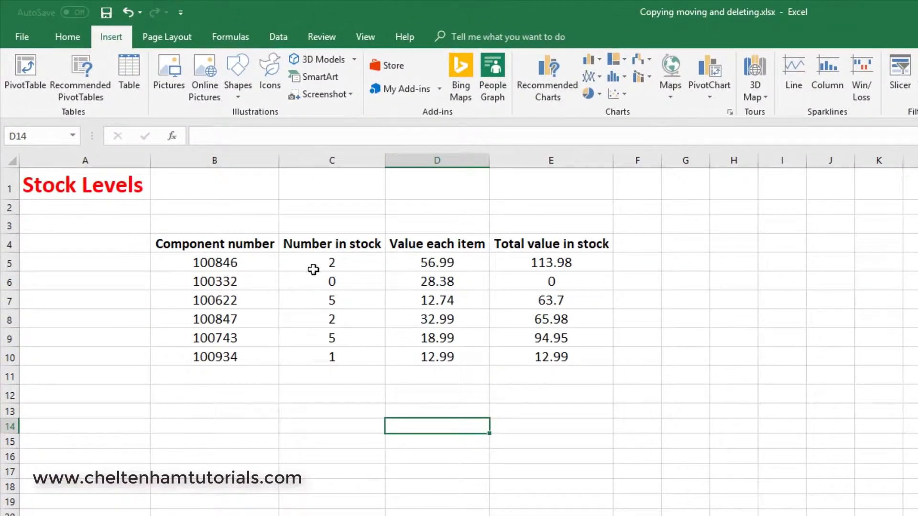
# Step: Copy the stock table in B4:E10 and paste it below the original, starting at cell B16
pyautogui.click(228, 248)
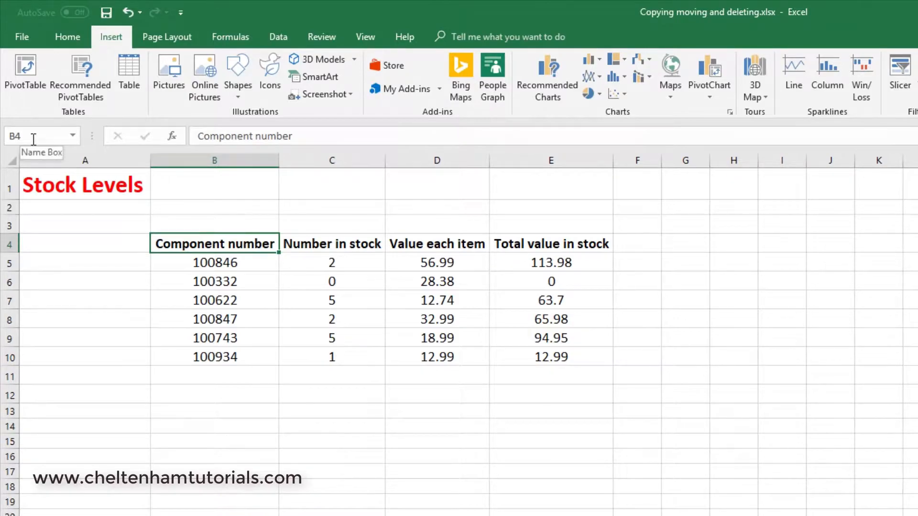
pyautogui.keyDown('shift'); pyautogui.click(567, 359); pyautogui.keyUp('shift')
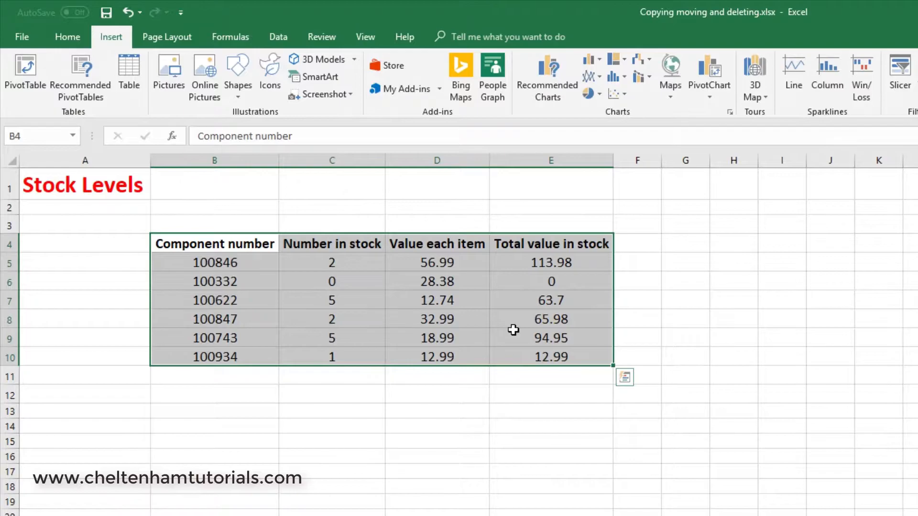
pyautogui.click(68, 41)
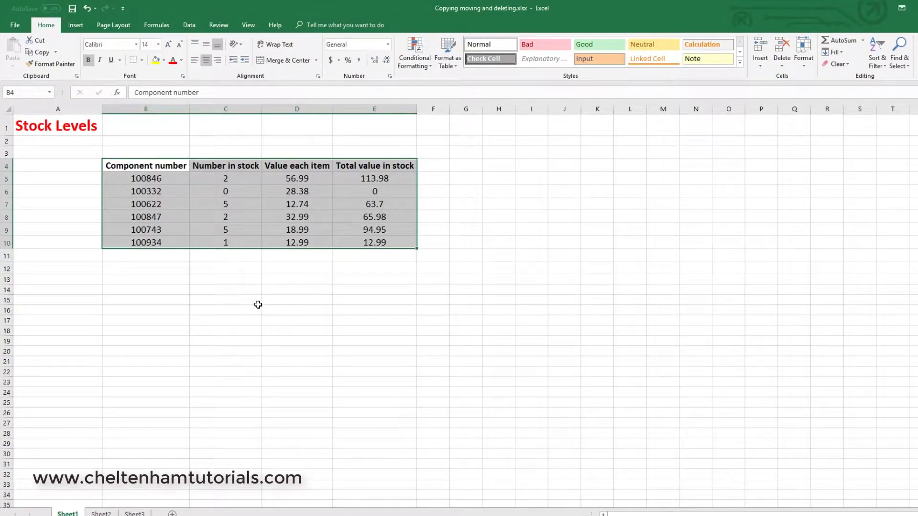
pyautogui.hotkey('ctrl', 'c')
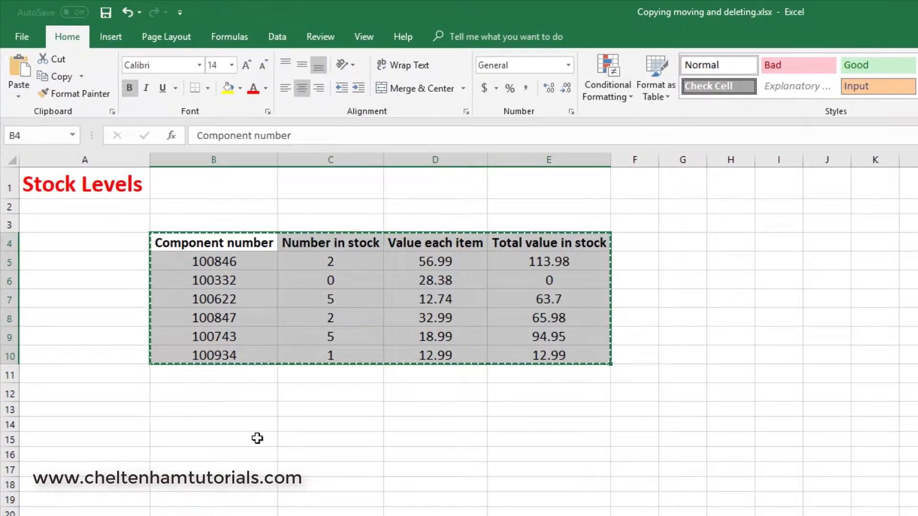
pyautogui.click(179, 459)
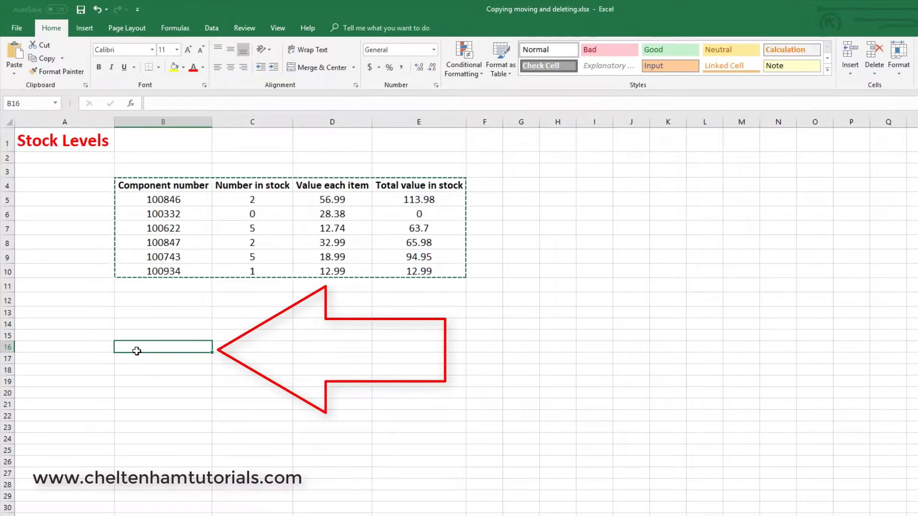
pyautogui.hotkey('ctrl', 'v')
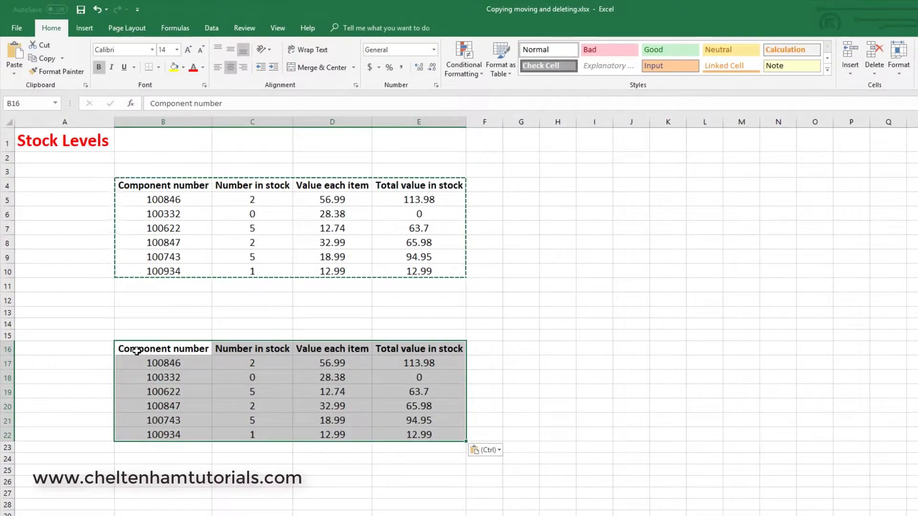
# Step: Paste a second copy of the stock table at cell I4 and autofit columns H to L
pyautogui.click(586, 187)
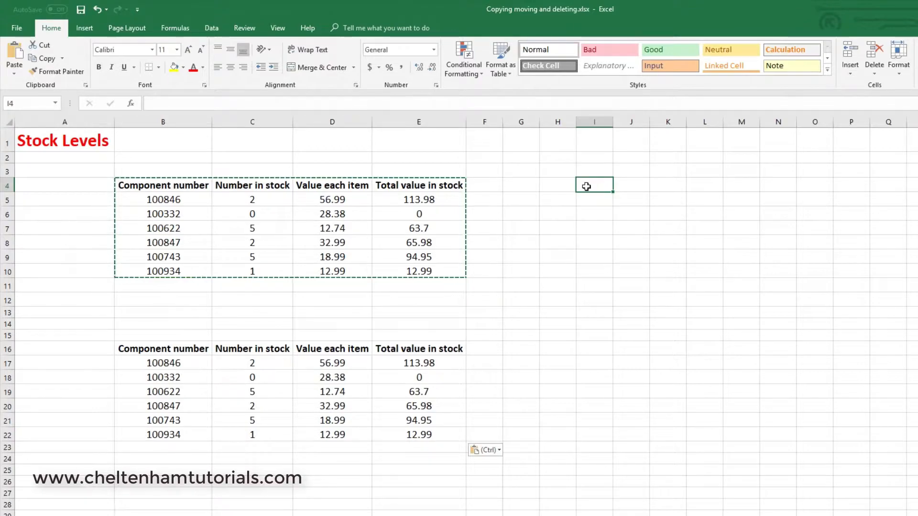
pyautogui.hotkey('ctrl', 'v')
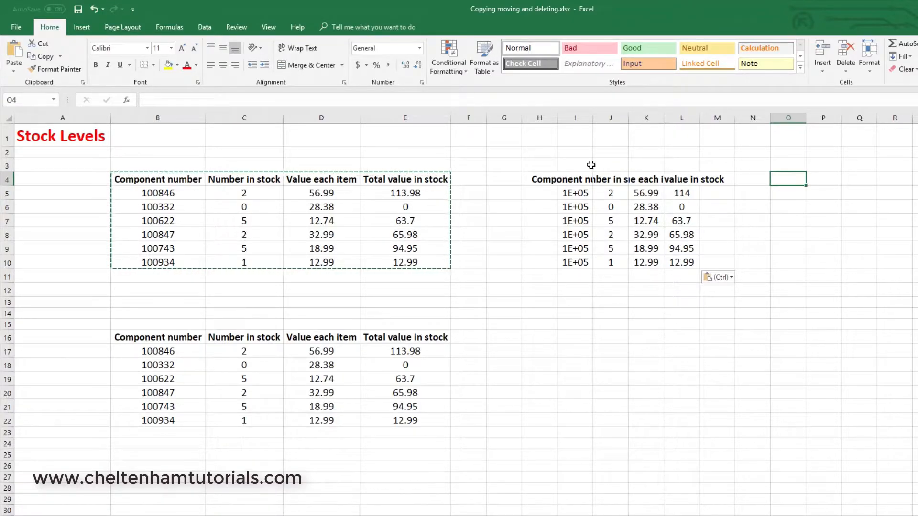
pyautogui.moveTo(538, 116); pyautogui.dragTo(682, 118)
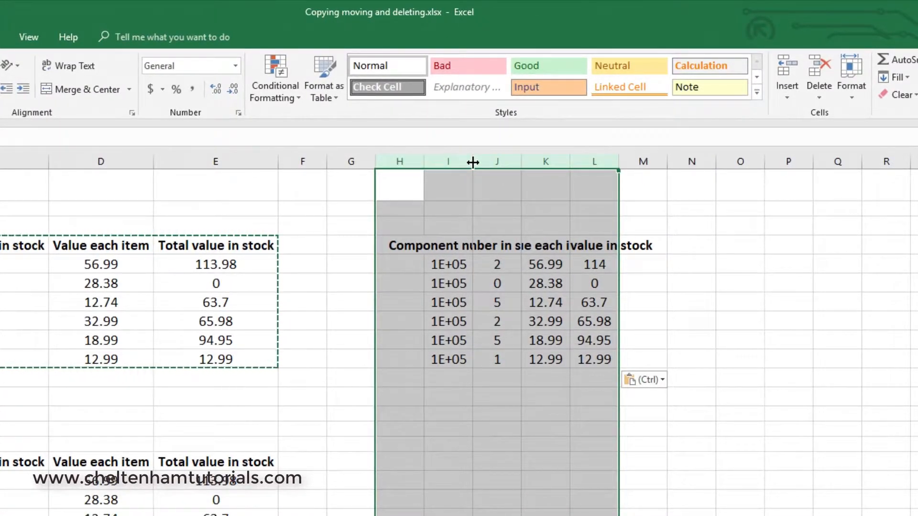
pyautogui.doubleClick(482, 158)
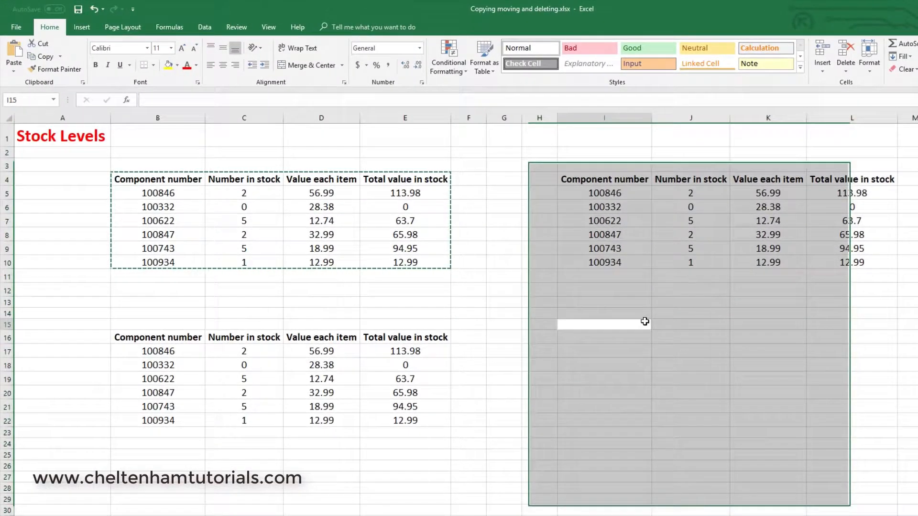
pyautogui.click(644, 322)
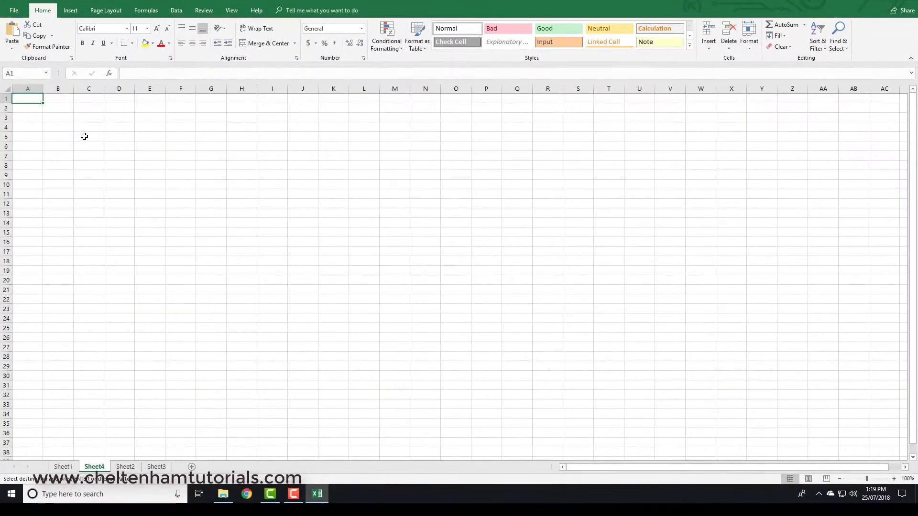
# Step: Paste the copied stock table at cell C5 of Sheet4, autofit columns C to F, and compare the result with Sheet1
pyautogui.click(84, 137)
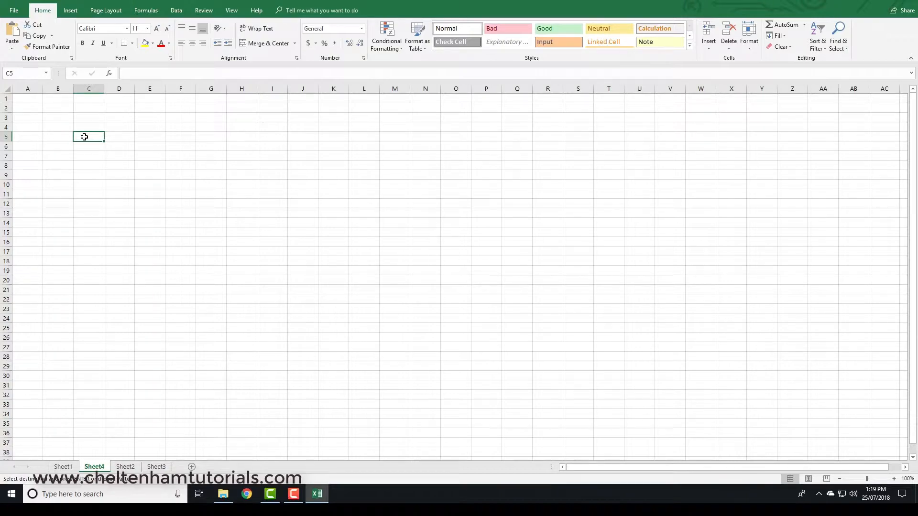
pyautogui.hotkey('ctrl', 'v')
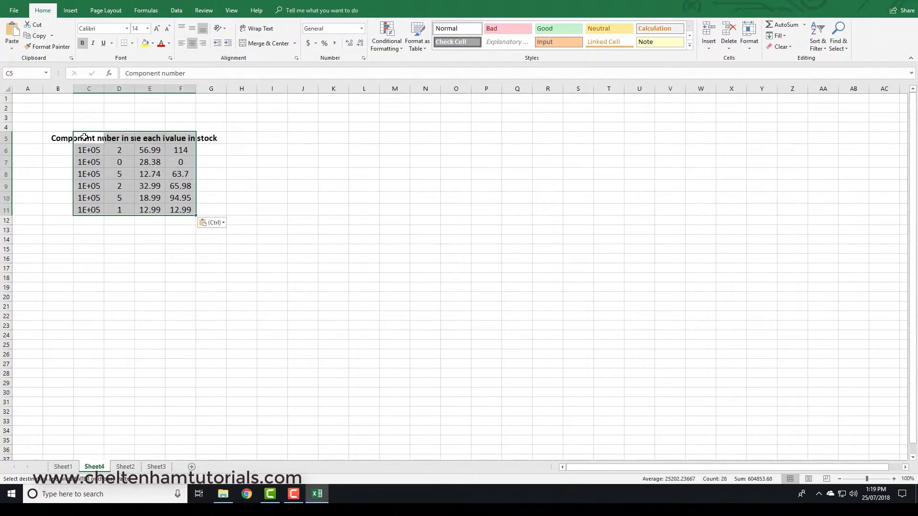
pyautogui.moveTo(89, 88); pyautogui.dragTo(198, 95)
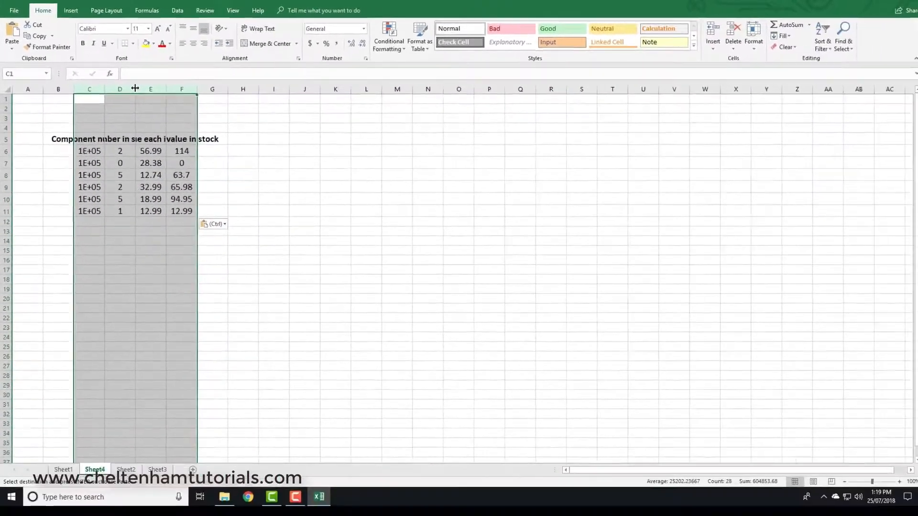
pyautogui.doubleClick(224, 148)
pyautogui.hotkey('ctrl', 'pageup')
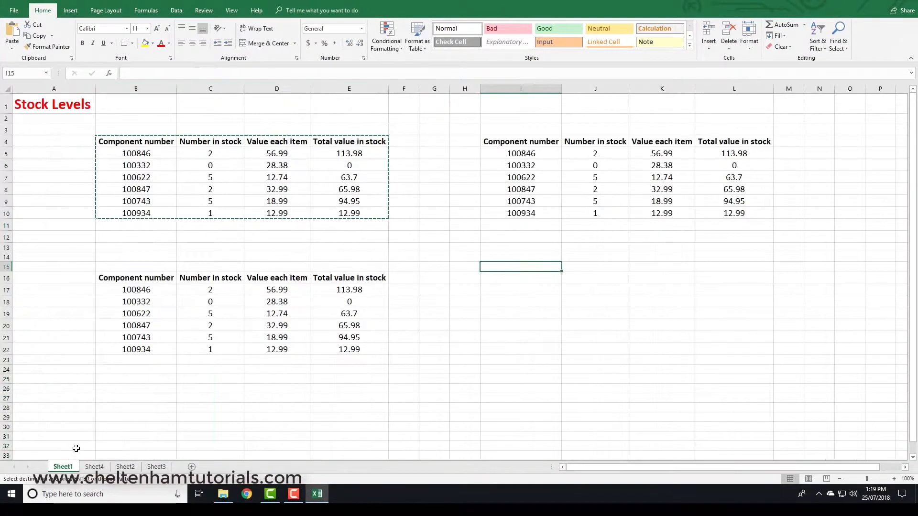
pyautogui.click(95, 467)
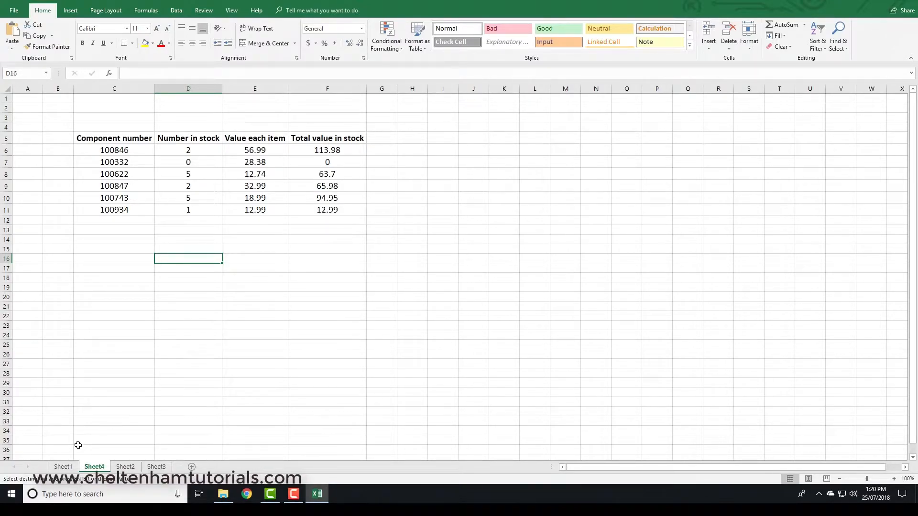
# Step: Return to Sheet1 and create a new blank workbook
pyautogui.click(63, 468)
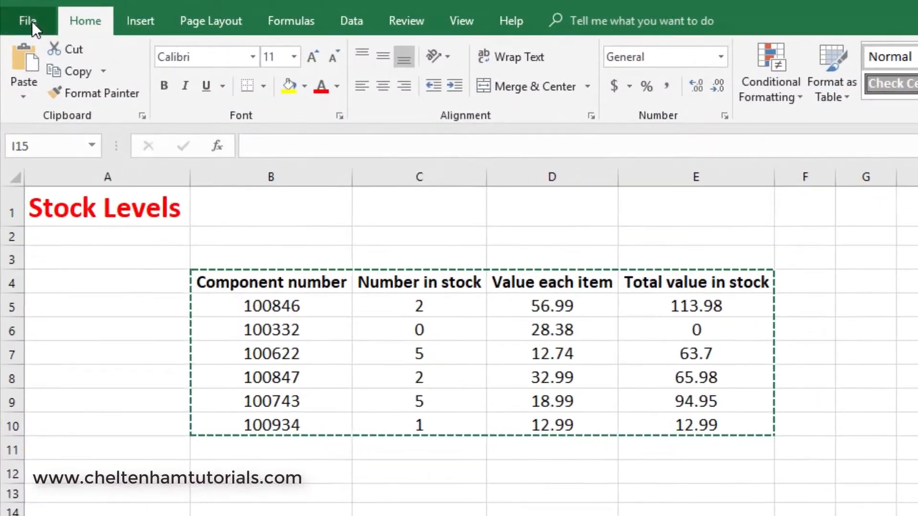
pyautogui.click(15, 11)
pyautogui.click(51, 101)
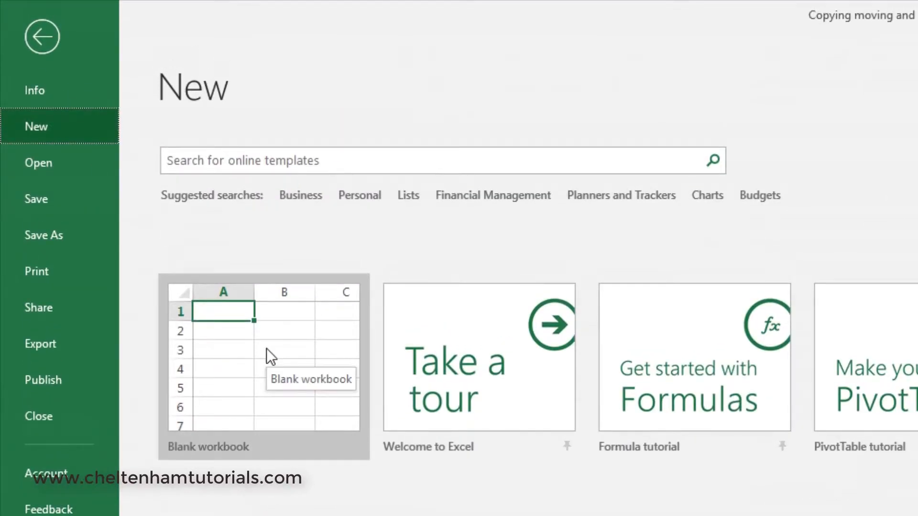
pyautogui.click(266, 349)
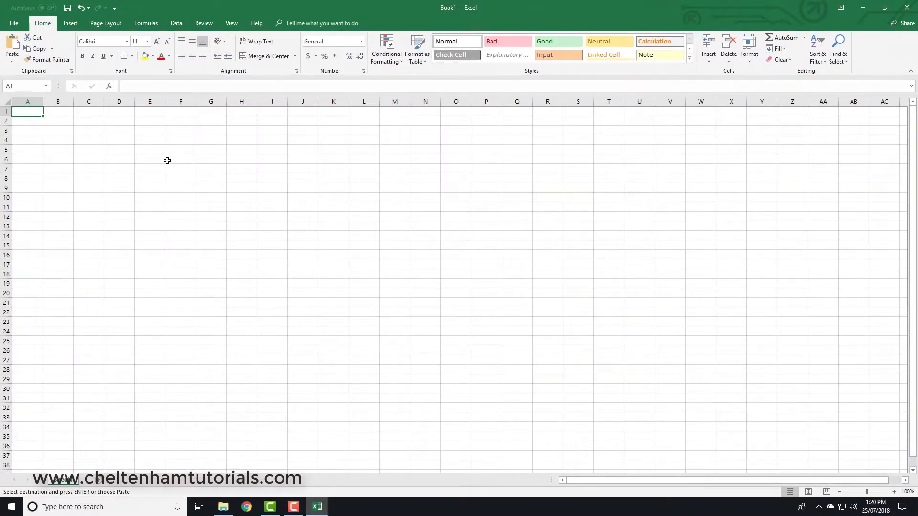
# Step: Paste the copied stock table at cell E6 of the blank workbook and autofit columns E to H
pyautogui.click(155, 160)
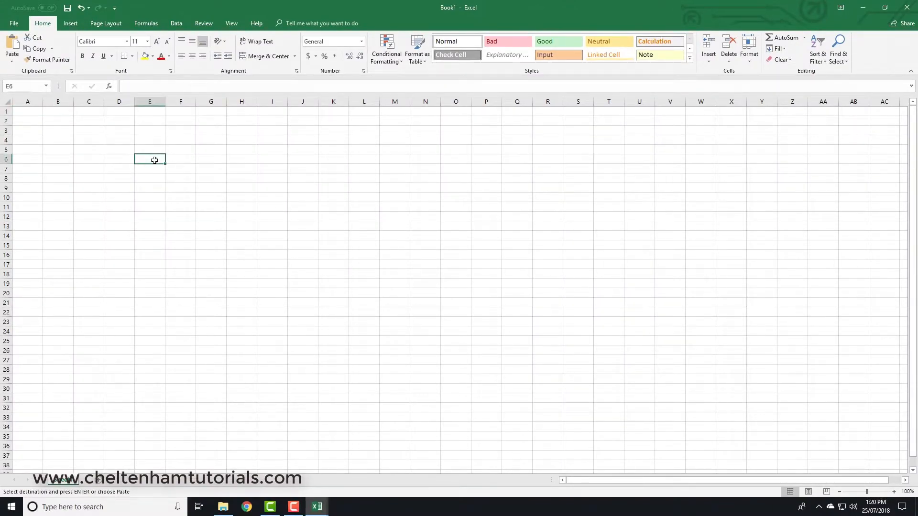
pyautogui.hotkey('ctrl', 'v')
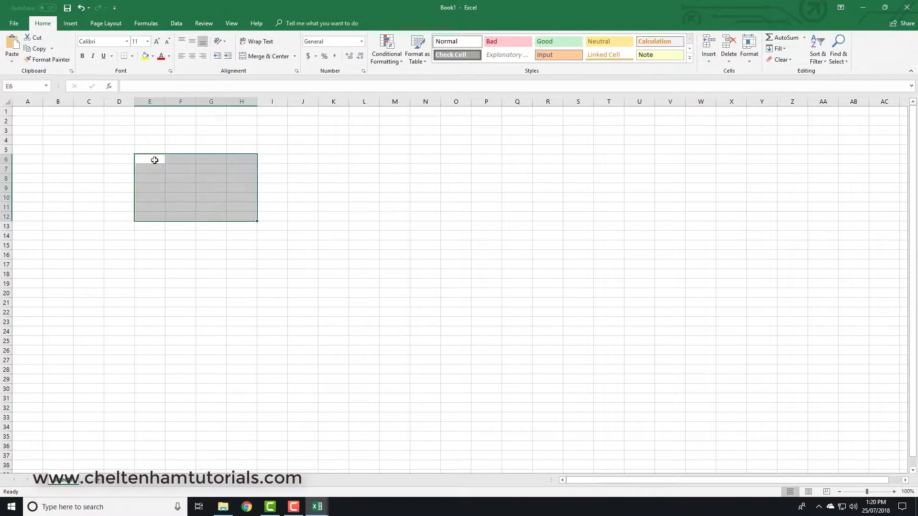
pyautogui.moveTo(150, 99); pyautogui.dragTo(242, 100)
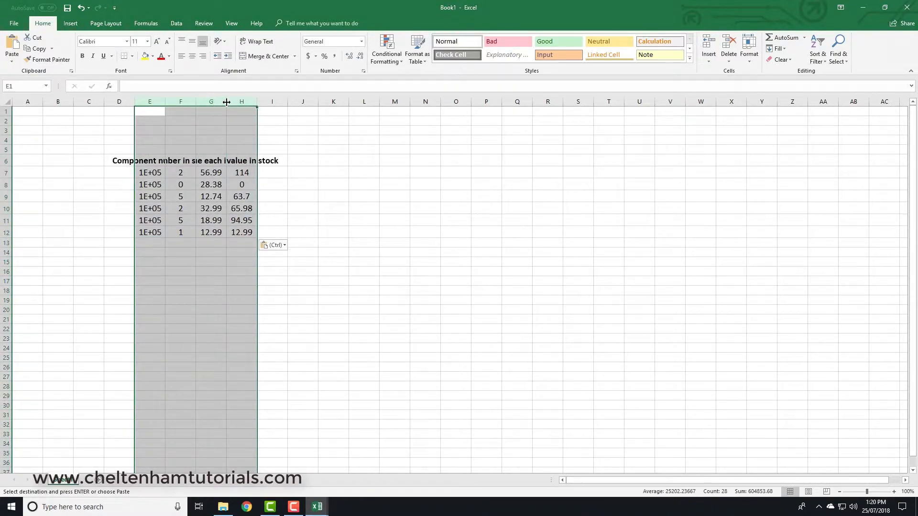
pyautogui.doubleClick(227, 102)
pyautogui.click(319, 281)
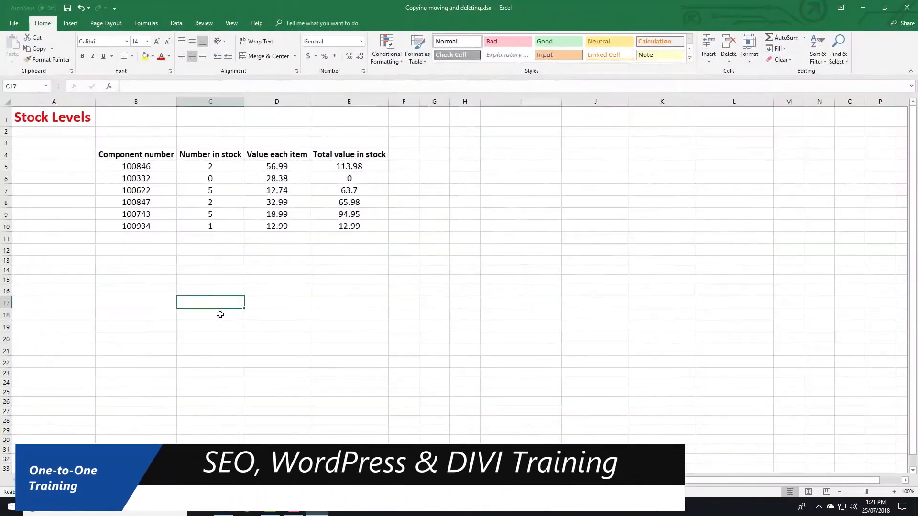
# Step: Move the stock table from B4:E10 down the sheet so that it starts at cell B18
pyautogui.moveTo(115, 154); pyautogui.dragTo(334, 228)
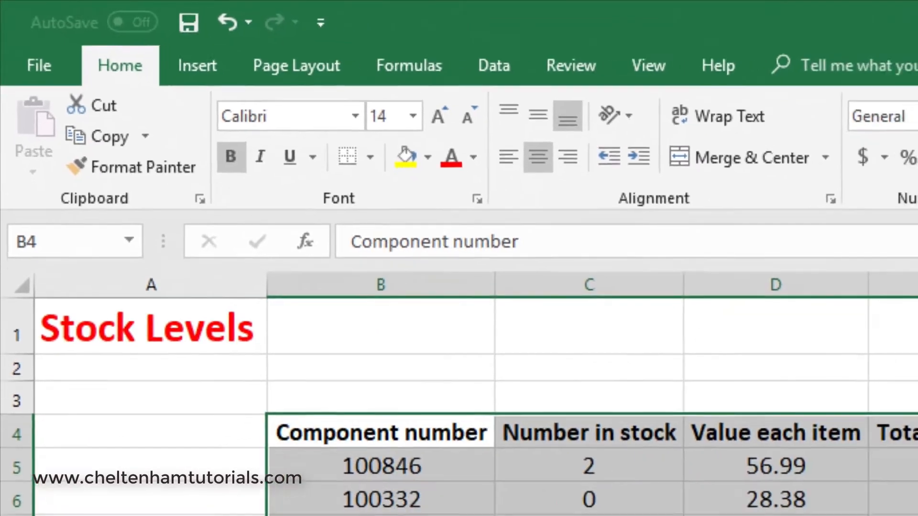
pyautogui.click(177, 384)
pyautogui.moveTo(137, 180); pyautogui.dragTo(389, 264)
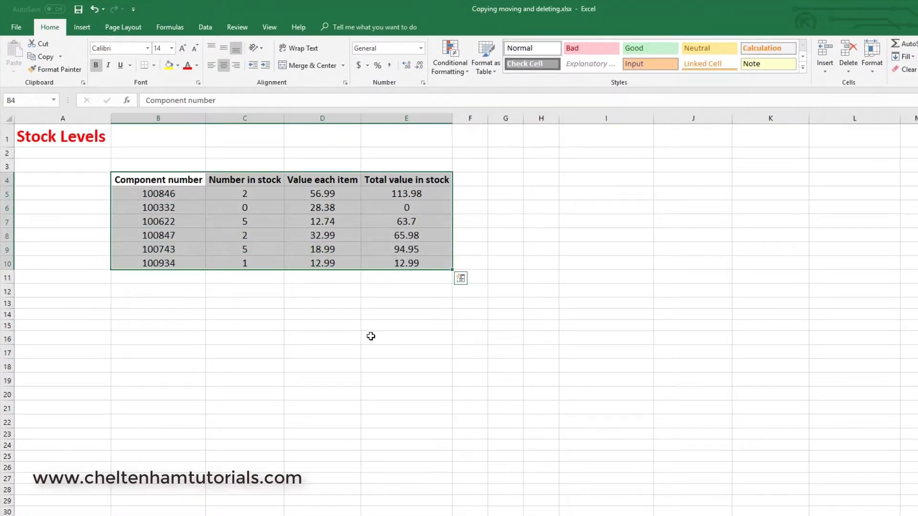
pyautogui.hotkey('ctrl', 'x')
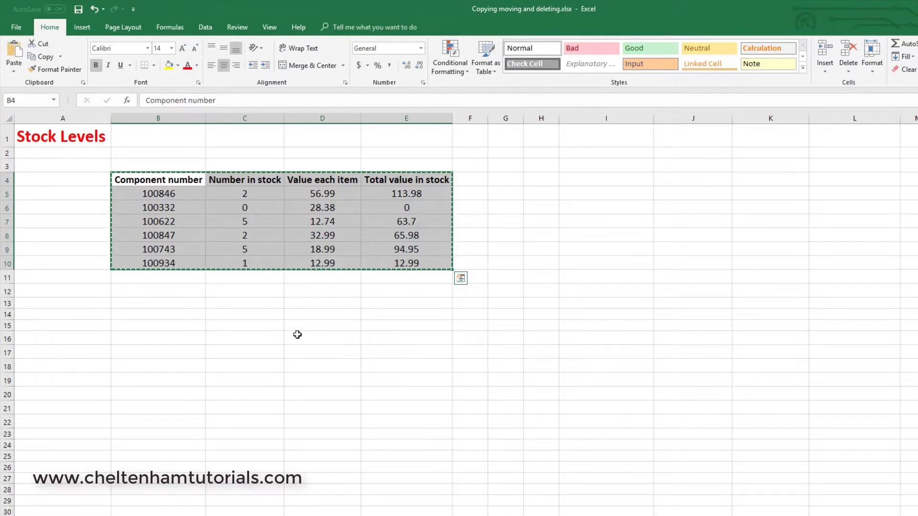
pyautogui.click(131, 369)
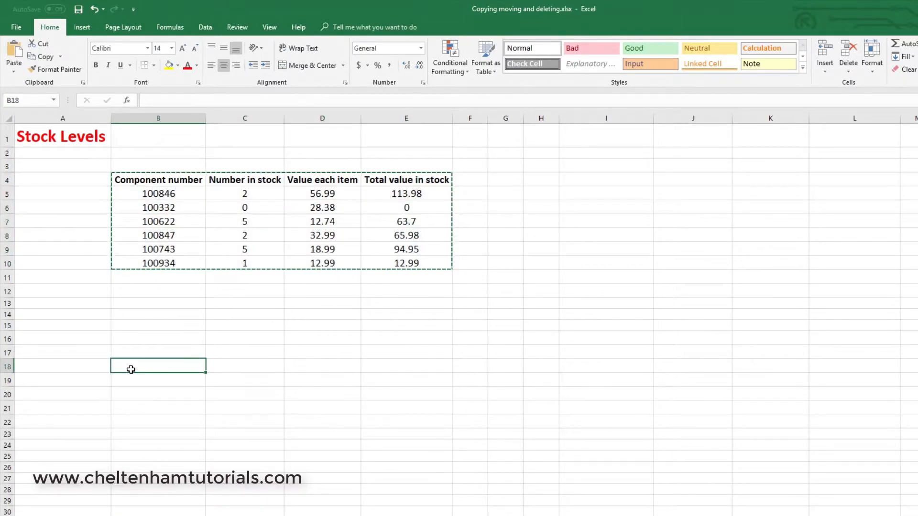
pyautogui.hotkey('ctrl', 'v')
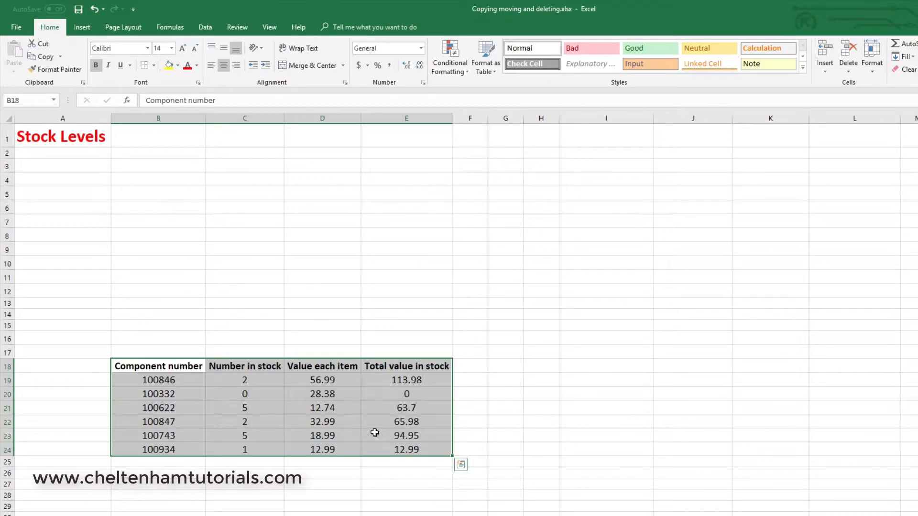
# Step: Move the stock table from B18:E24 back up to start at cell B4
pyautogui.hotkey('ctrl', 'c')
pyautogui.hotkey('ctrl', 'q')
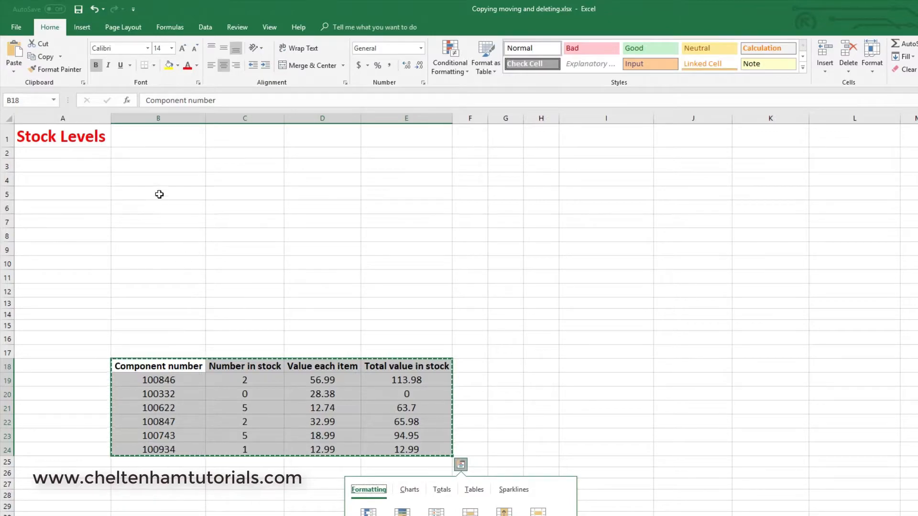
pyautogui.click(143, 178)
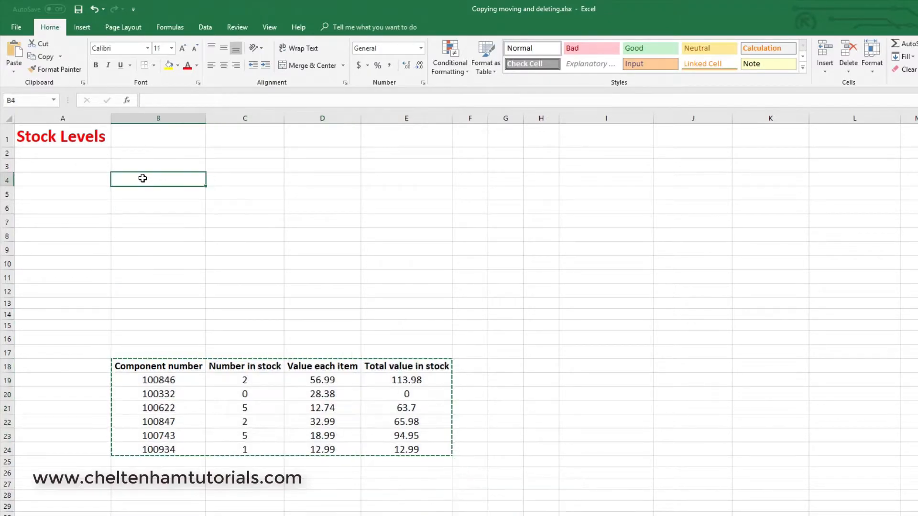
pyautogui.hotkey('ctrl', 'v')
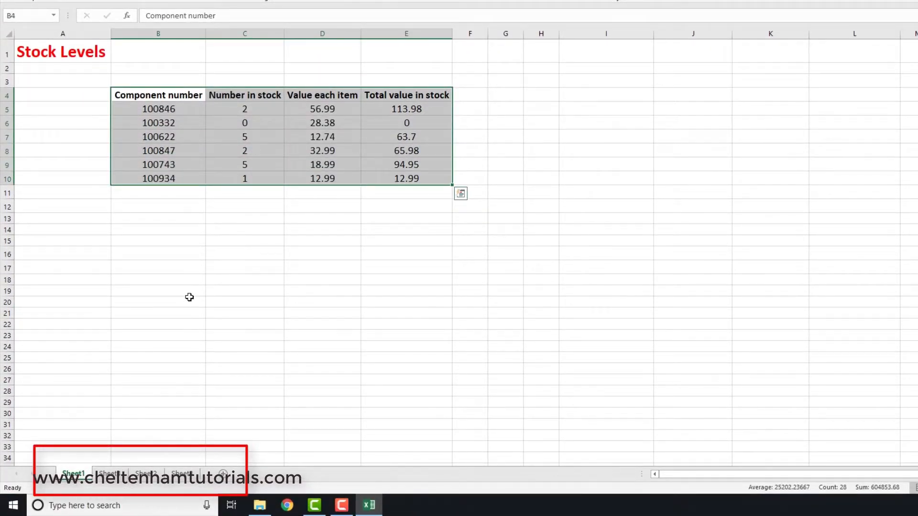
# Step: Move the stock table B4:E10 from Sheet1 to start at cell D5 of Sheet3 and autofit columns D to G
pyautogui.hotkey('ctrl', 'c')
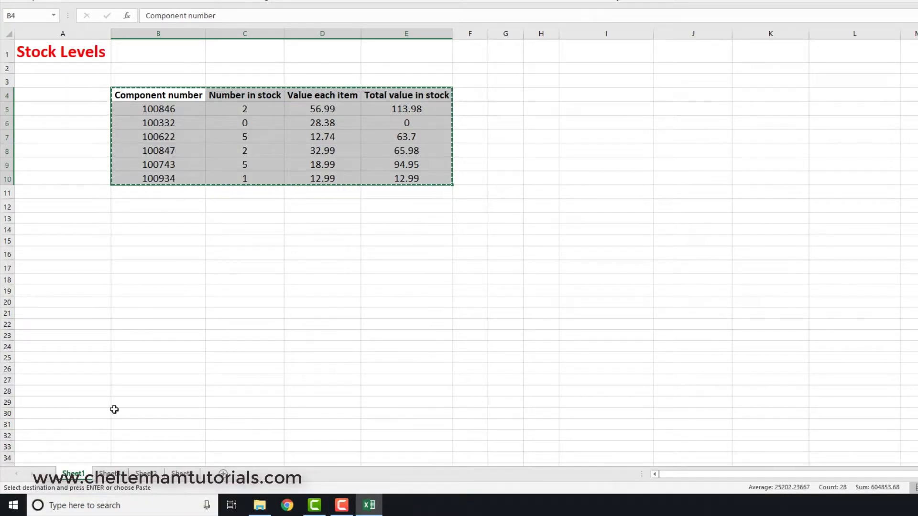
pyautogui.click(182, 473)
pyautogui.click(139, 92)
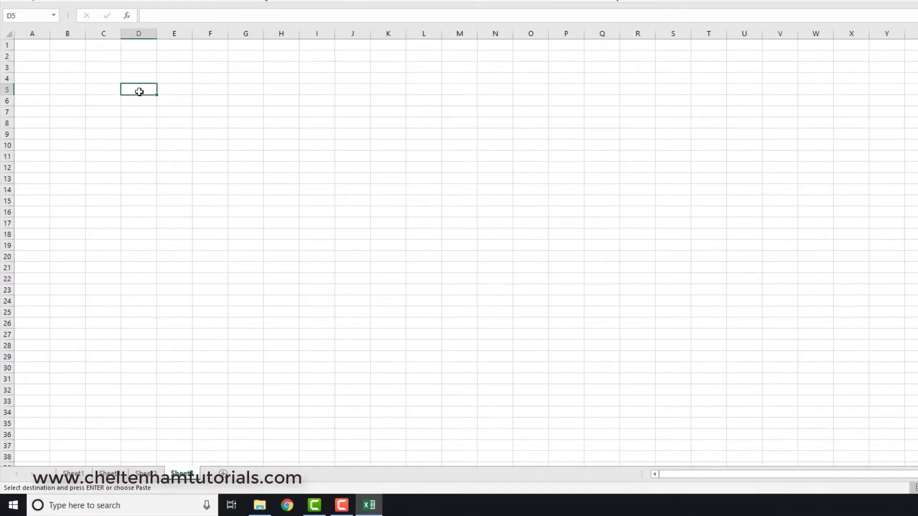
pyautogui.hotkey('ctrl', 'v')
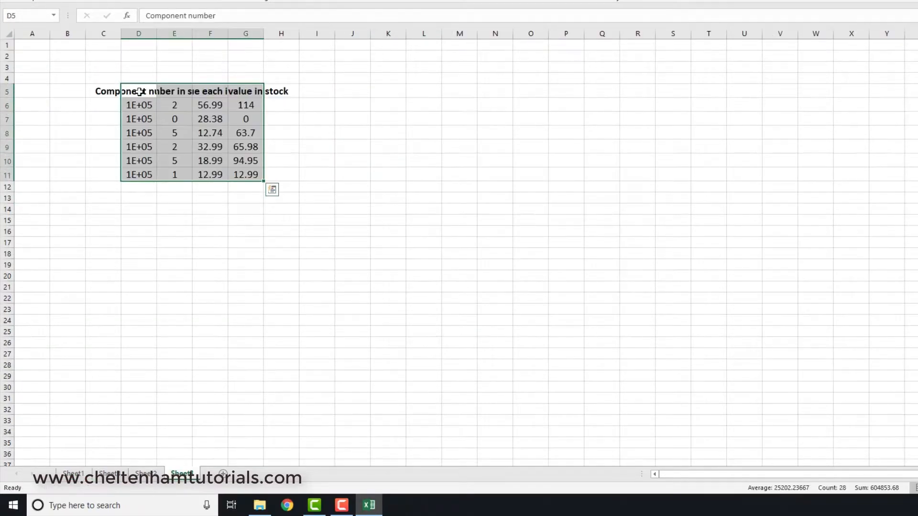
pyautogui.moveTo(141, 32); pyautogui.dragTo(240, 32)
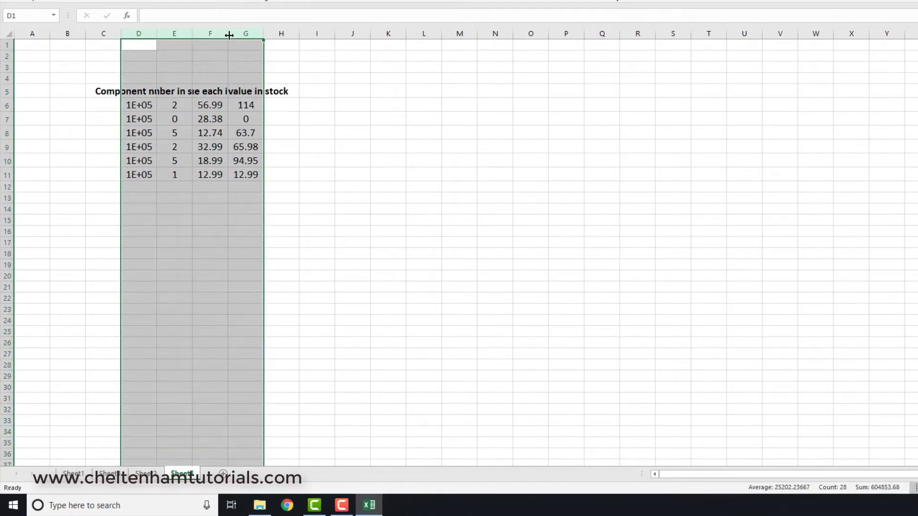
pyautogui.doubleClick(229, 35)
pyautogui.click(281, 267)
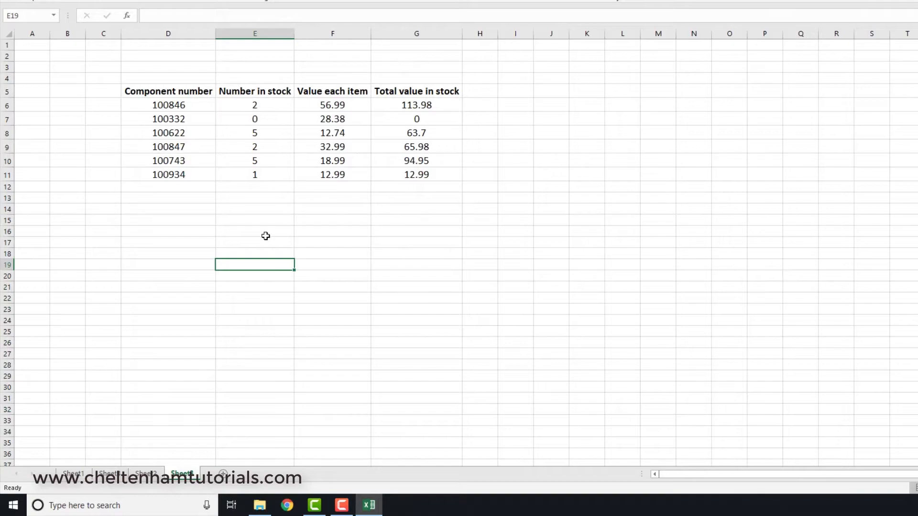
# Step: Check Sheet1, cut the stock table D5:G11 on Sheet3 and create a new blank workbook
pyautogui.click(81, 475)
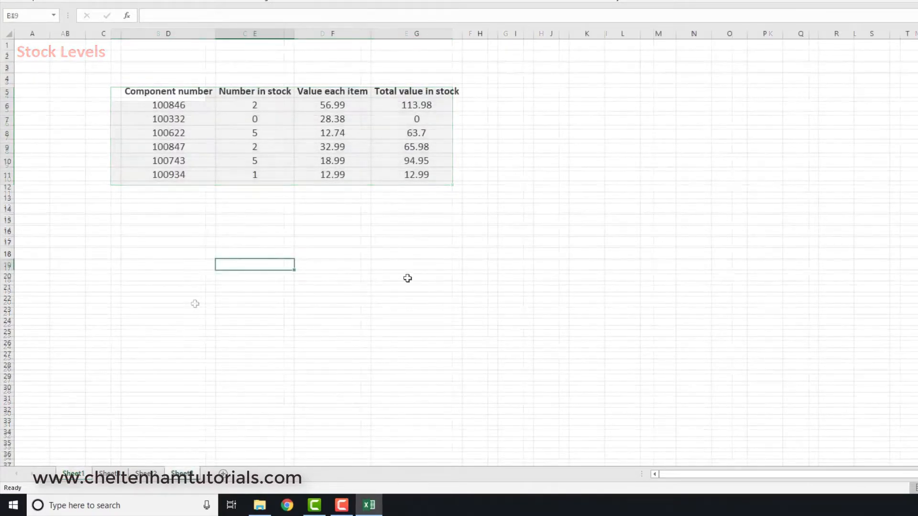
pyautogui.click(405, 275)
pyautogui.moveTo(182, 89); pyautogui.dragTo(410, 168)
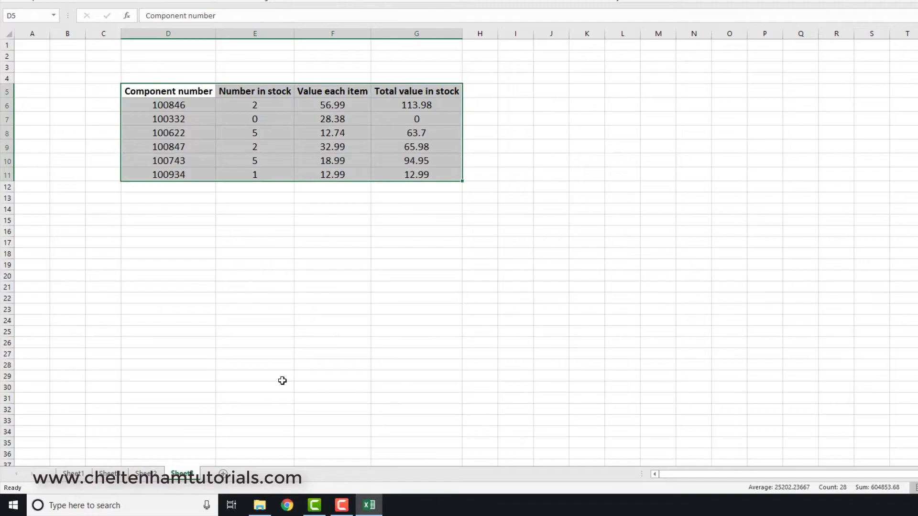
pyautogui.hotkey('ctrl', 'c')
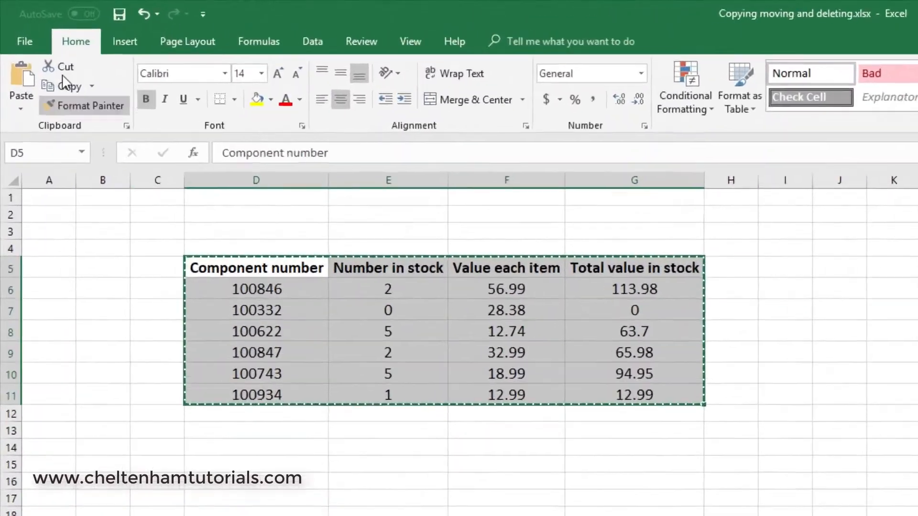
pyautogui.click(24, 41)
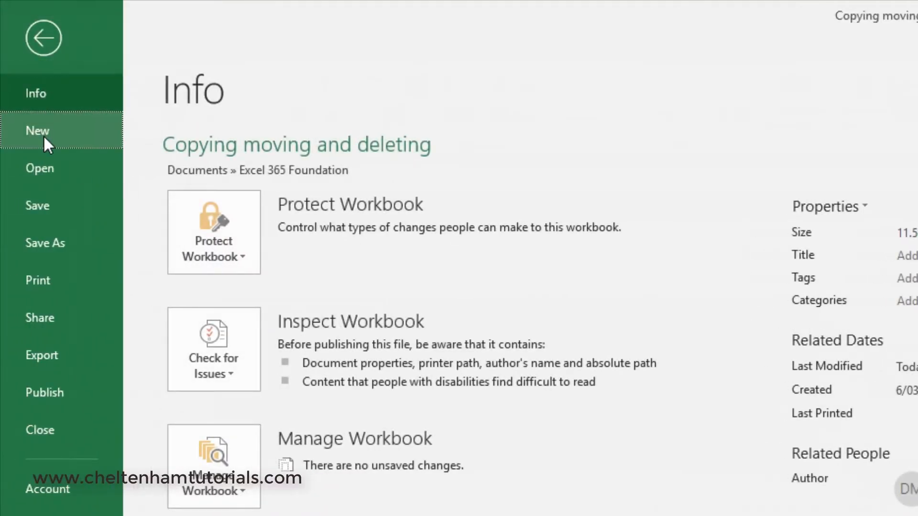
pyautogui.click(44, 137)
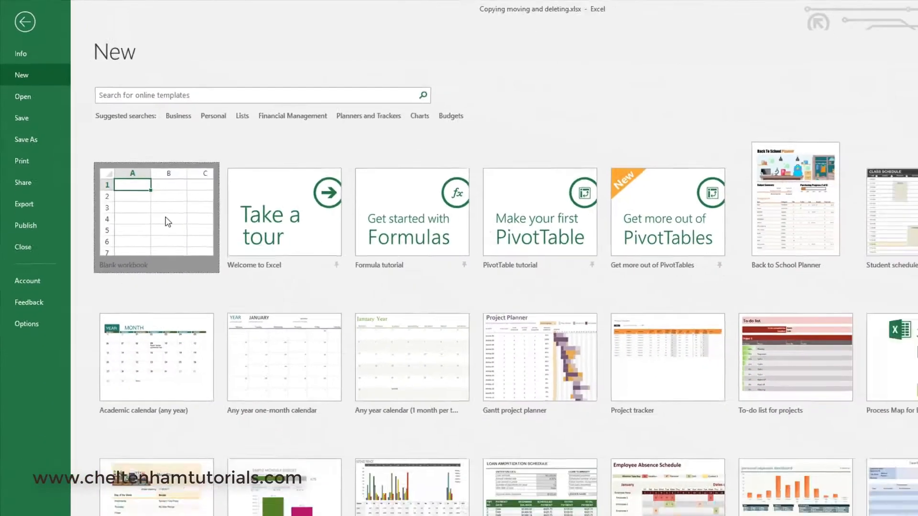
pyautogui.click(280, 377)
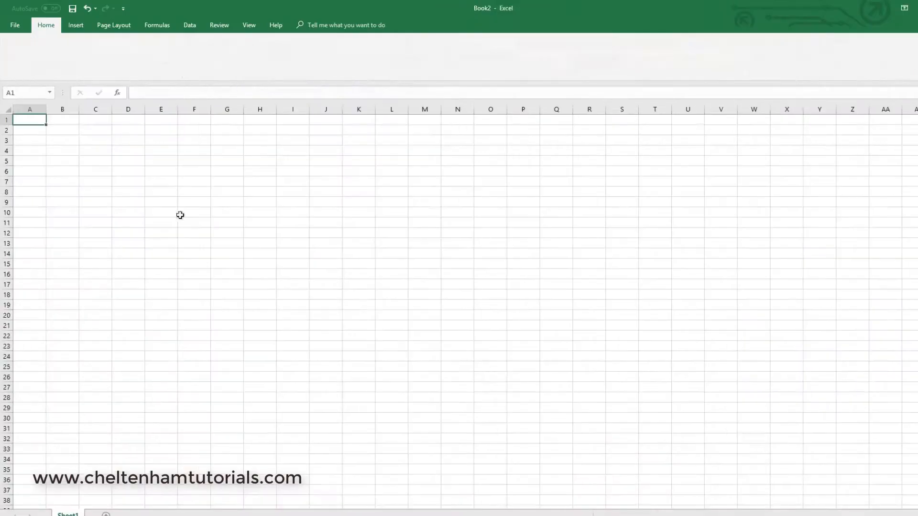
# Step: Paste the cut stock table at cell F8 of the new workbook and autofit columns F to I
pyautogui.click(194, 191)
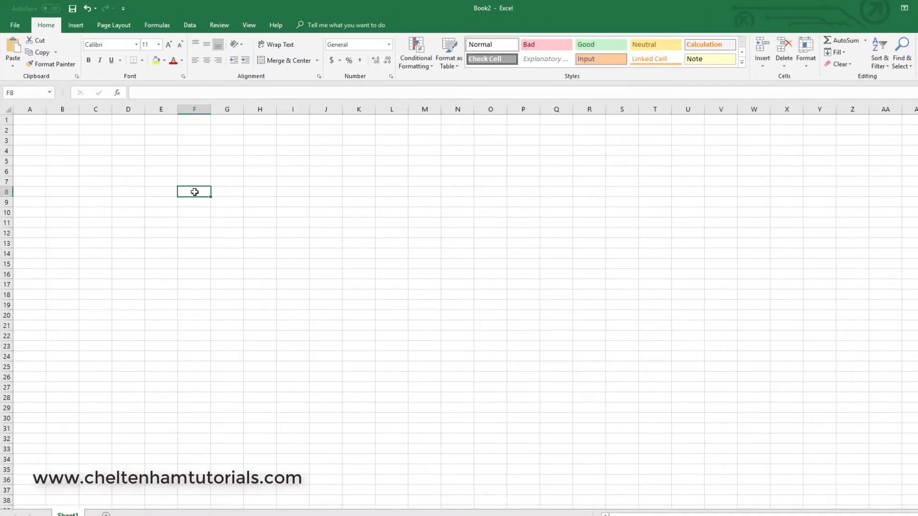
pyautogui.hotkey('ctrl', 'v')
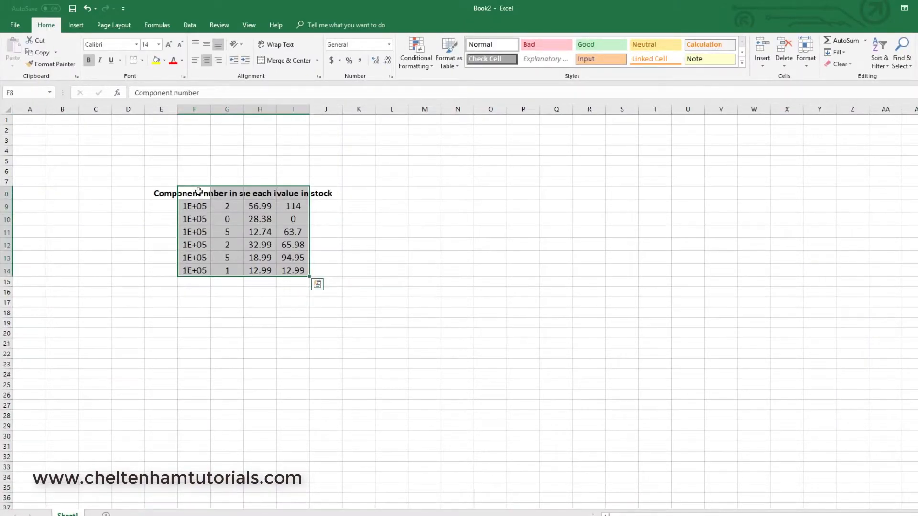
pyautogui.click(203, 108)
pyautogui.moveTo(202, 107); pyautogui.dragTo(293, 109)
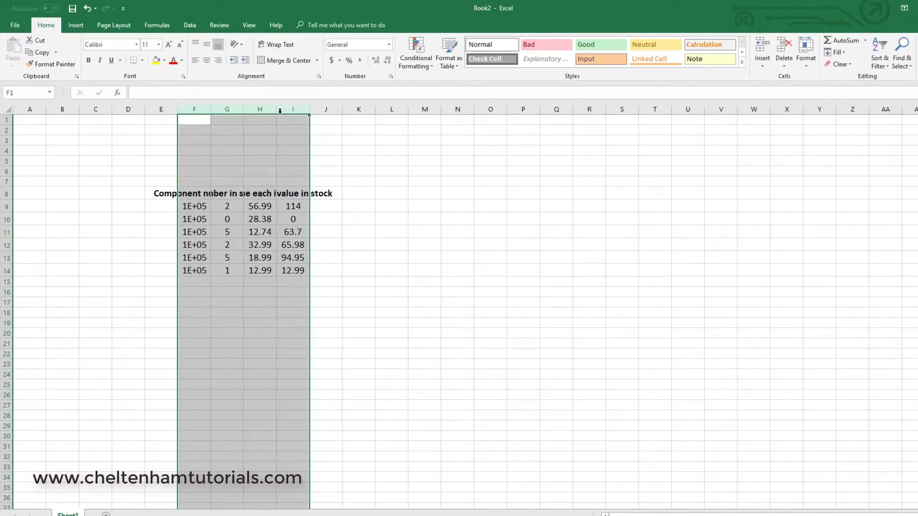
pyautogui.doubleClick(277, 107)
pyautogui.click(311, 292)
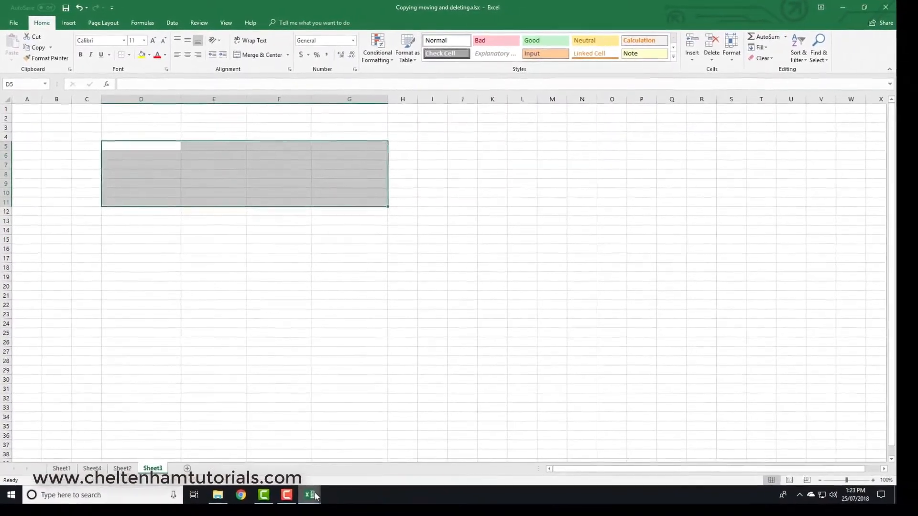
# Step: Switch back to the Book2 workbook and move the stock table from F8:I14 down to start at cell F22
pyautogui.moveTo(315, 497)
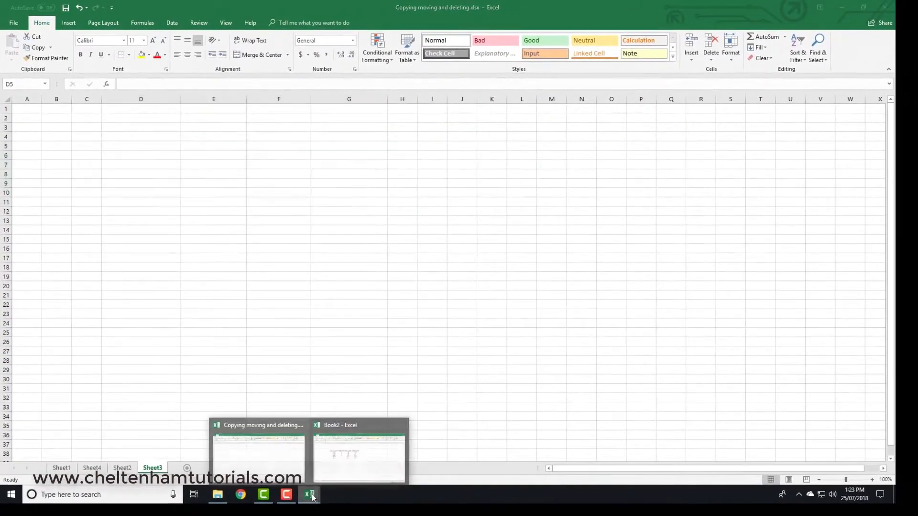
pyautogui.click(331, 472)
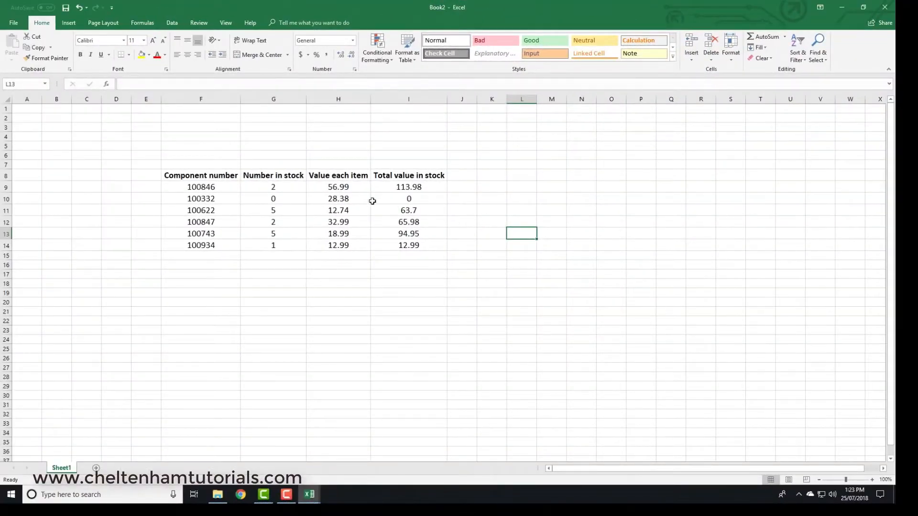
pyautogui.moveTo(206, 175); pyautogui.dragTo(408, 247)
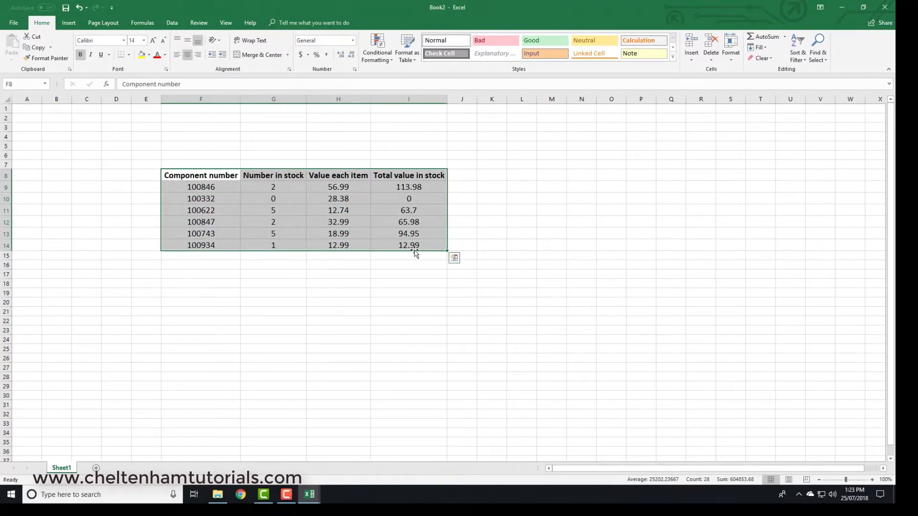
pyautogui.click(505, 298)
pyautogui.click(209, 176)
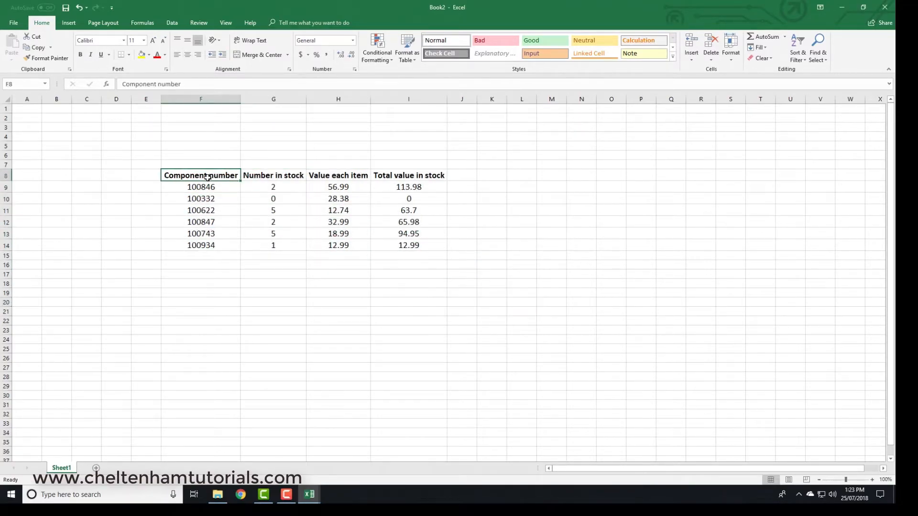
pyautogui.moveTo(201, 174); pyautogui.dragTo(392, 245)
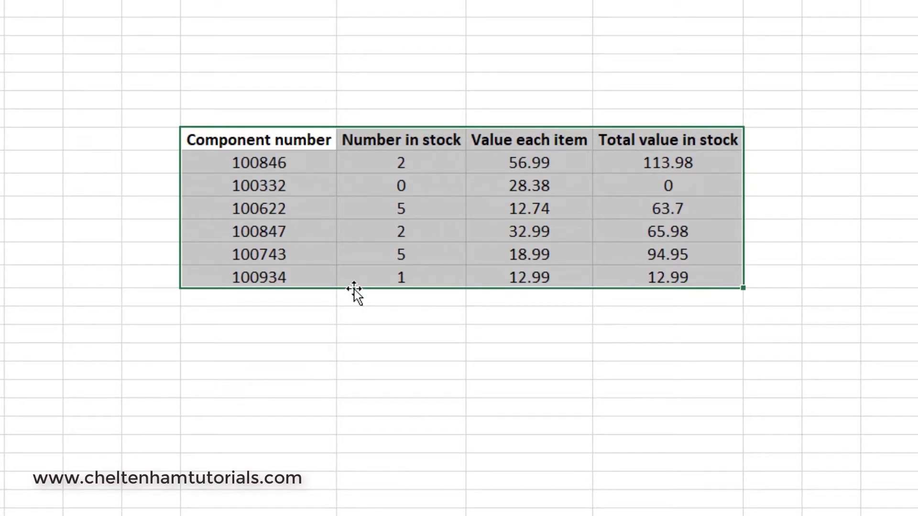
pyautogui.moveTo(354, 289); pyautogui.dragTo(202, 508)
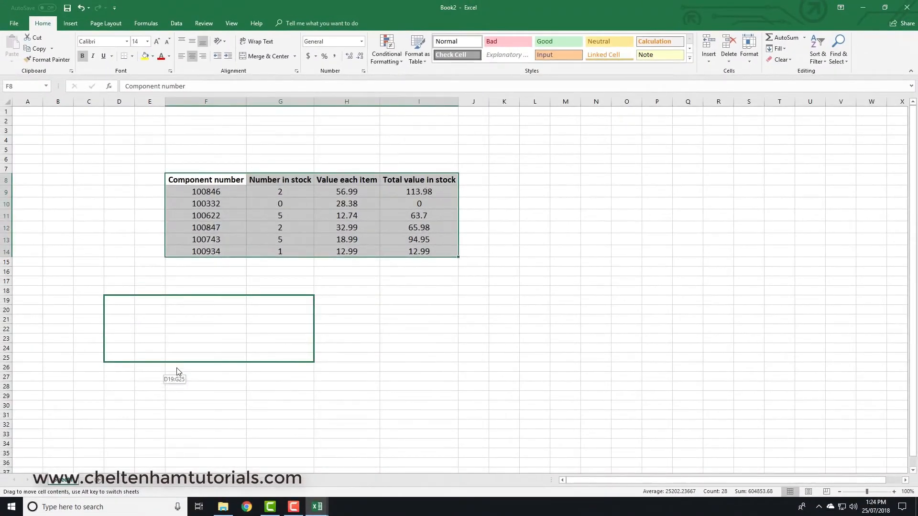
pyautogui.moveTo(176, 372); pyautogui.dragTo(261, 394)
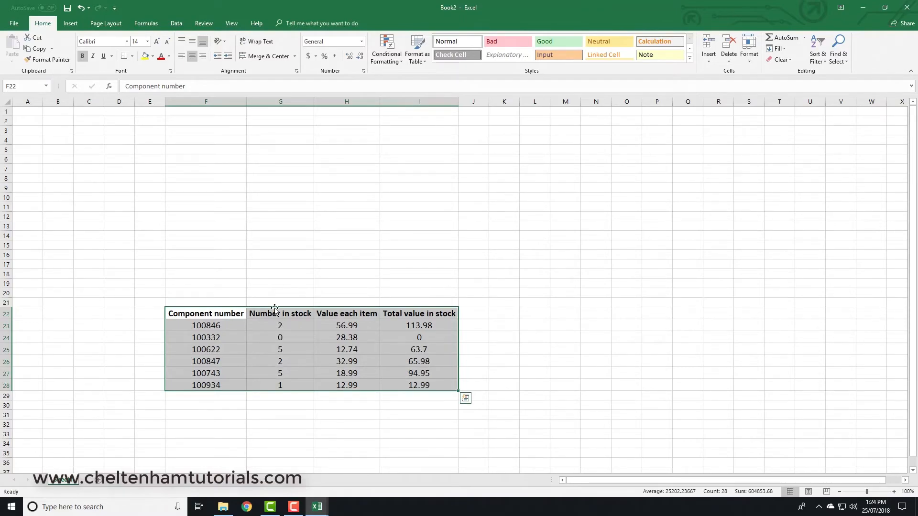
# Step: Move the stock table up to start at cell F5 and place a copy of it starting at cell F20
pyautogui.moveTo(274, 308); pyautogui.dragTo(265, 151)
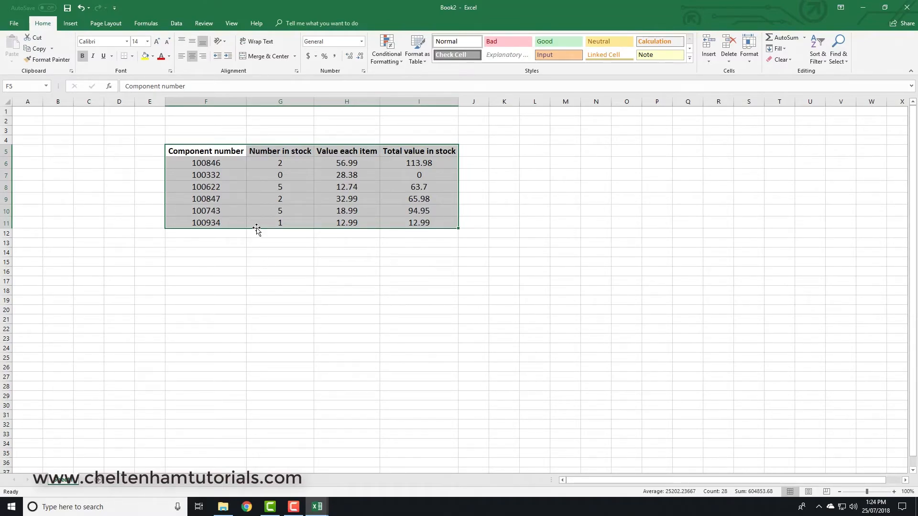
pyautogui.moveTo(256, 228); pyautogui.dragTo(260, 367)
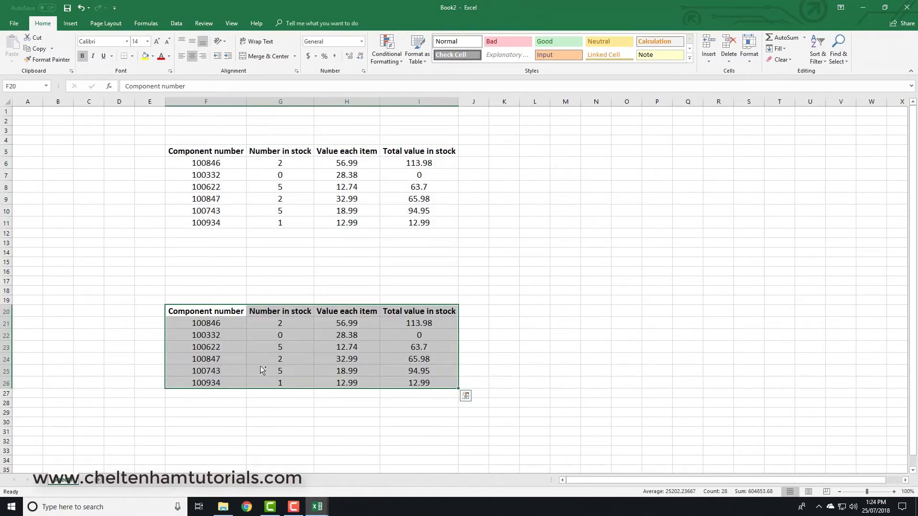
pyautogui.click(282, 270)
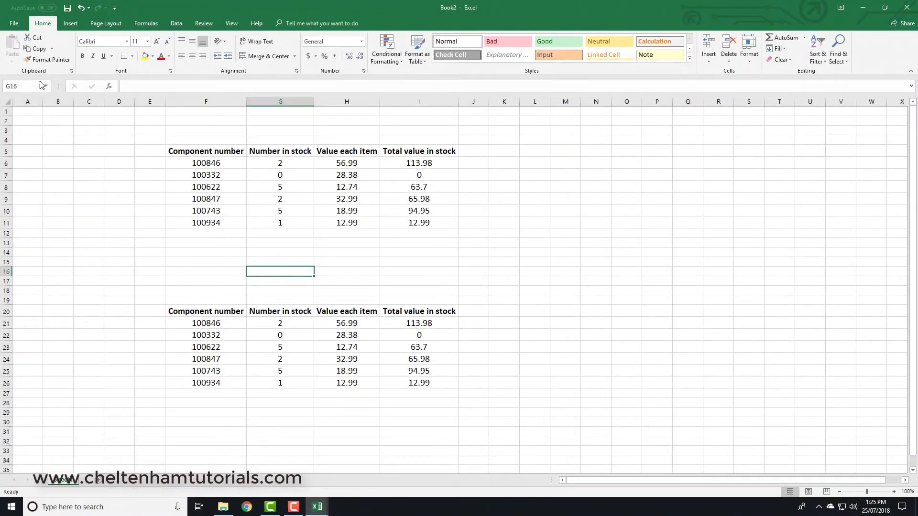
# Step: Copy the stock table F5:I11 and paste it with the standard Paste option at cell F31
pyautogui.moveTo(196, 153); pyautogui.dragTo(419, 225)
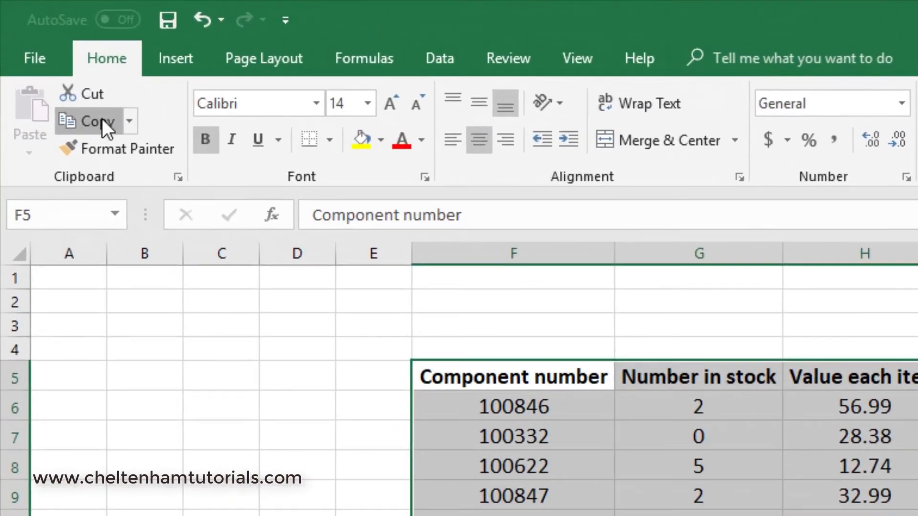
pyautogui.click(37, 48)
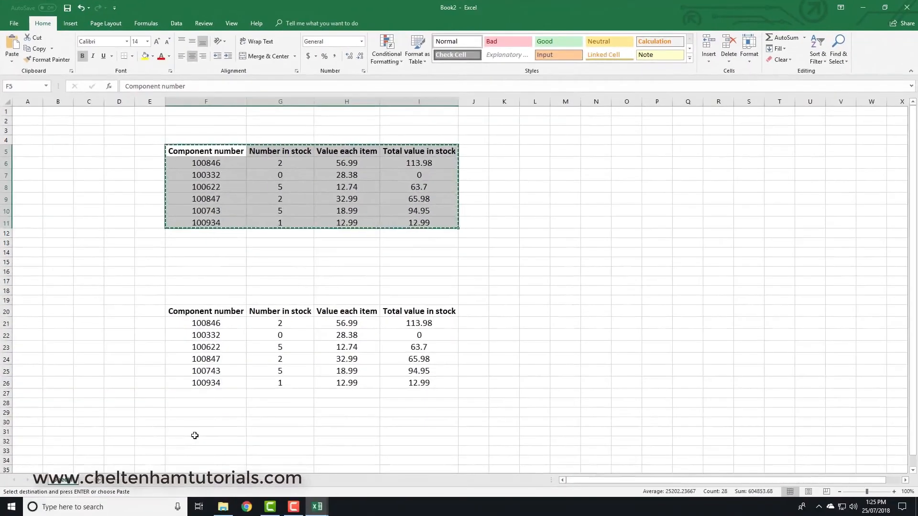
pyautogui.click(216, 484)
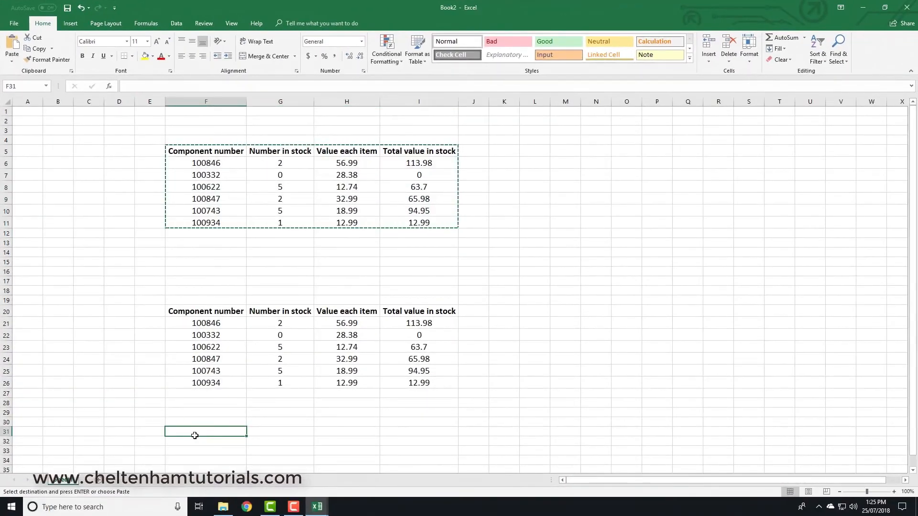
pyautogui.click(12, 57)
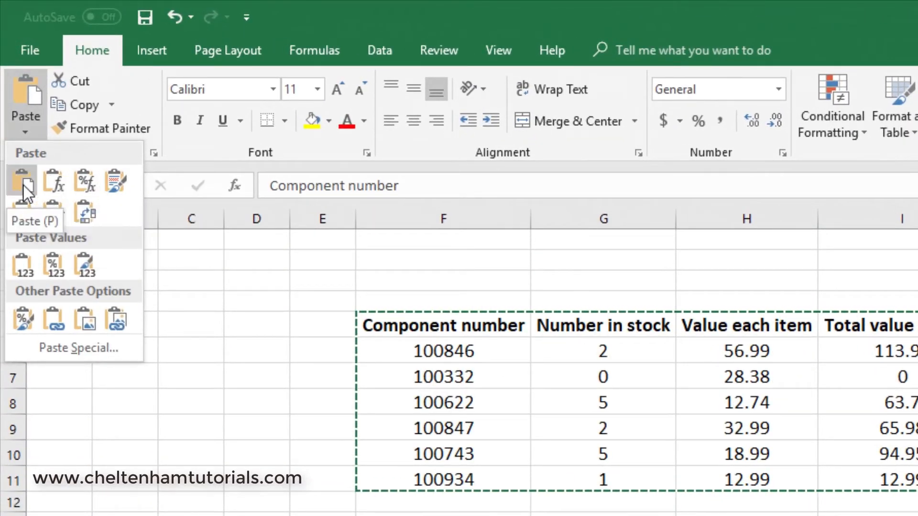
pyautogui.click(24, 186)
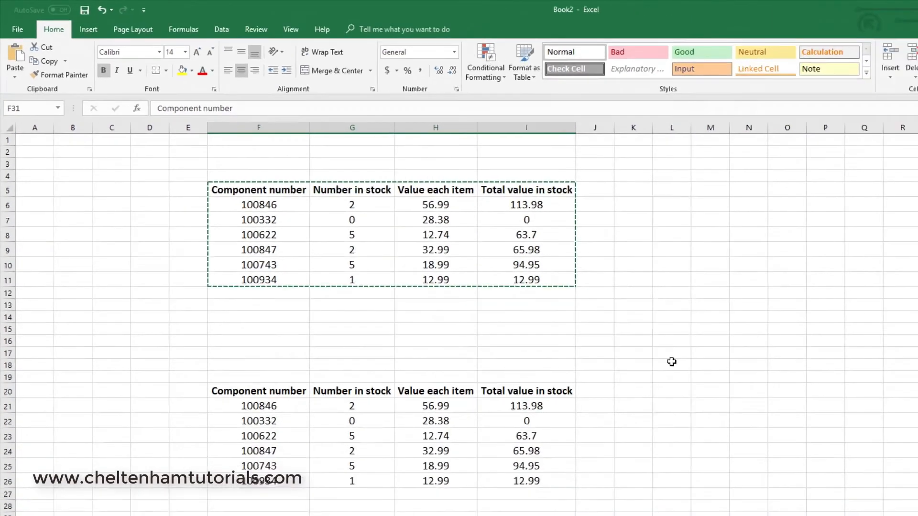
pyautogui.click(672, 362)
pyautogui.scroll(-5, 671, 363)
pyautogui.scroll(4, 672, 363)
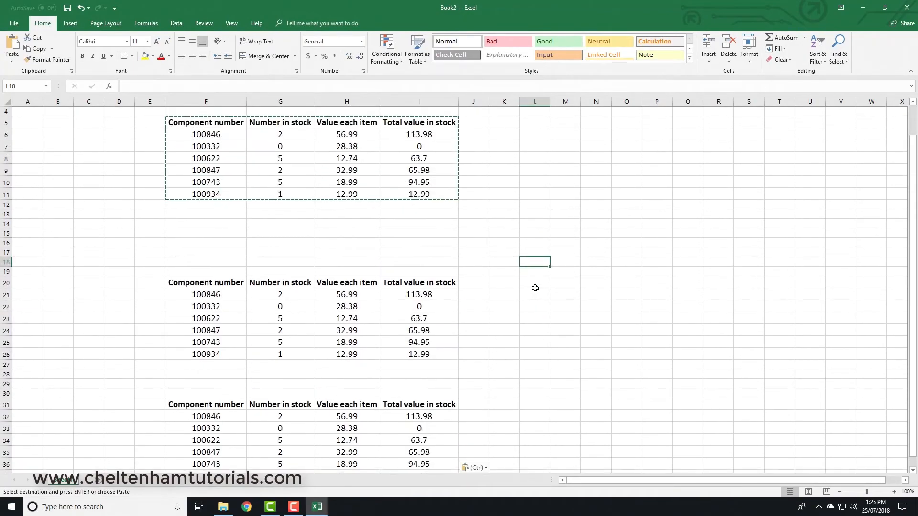